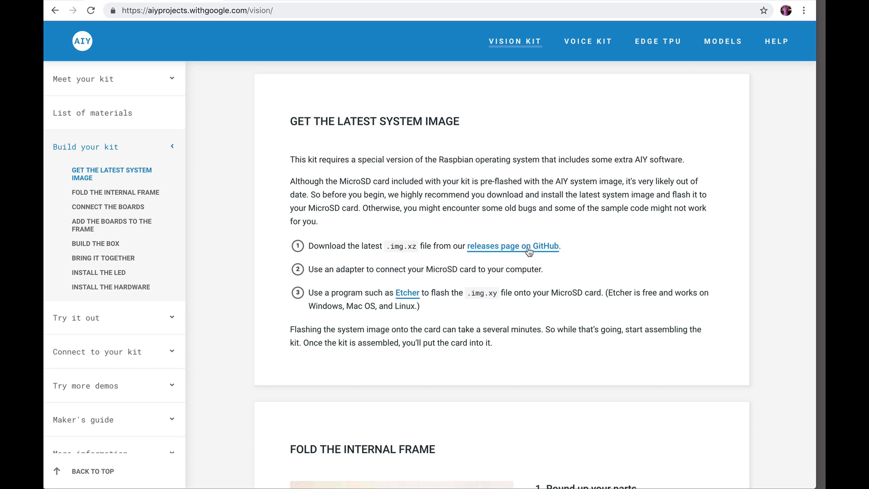
# Download aiyprojects-2018-11-16.img.xz from GitHub releases, star aiyprojects-raspbian, then navigate back.
pyautogui.click(529, 251)
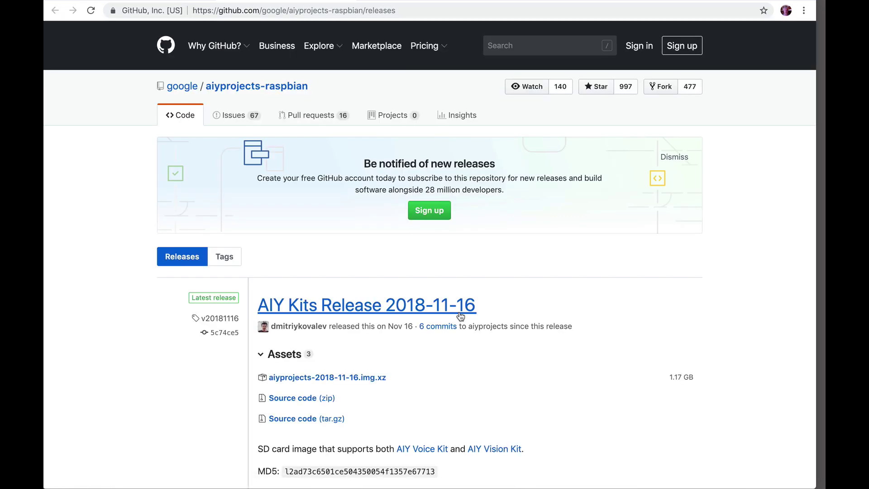
pyautogui.scroll(-1, 461, 316)
pyautogui.scroll(-1, 461, 317)
pyautogui.scroll(-1, 460, 318)
pyautogui.scroll(-1, 460, 317)
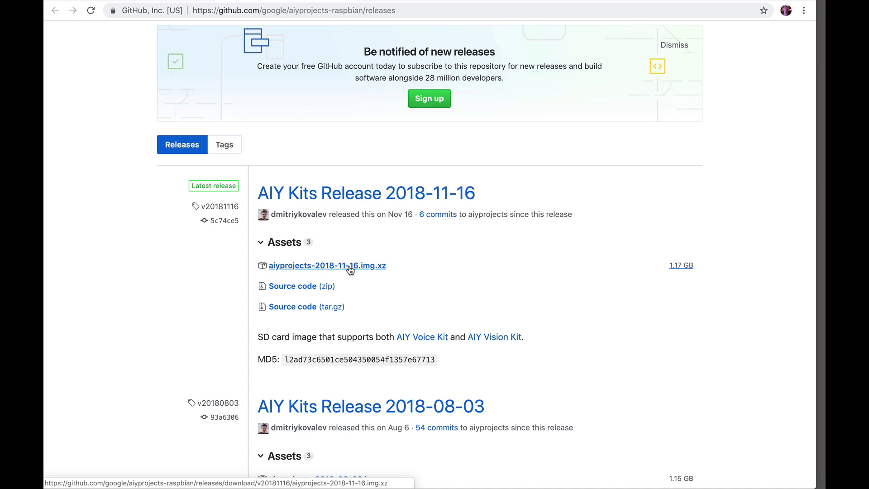
pyautogui.click(350, 270)
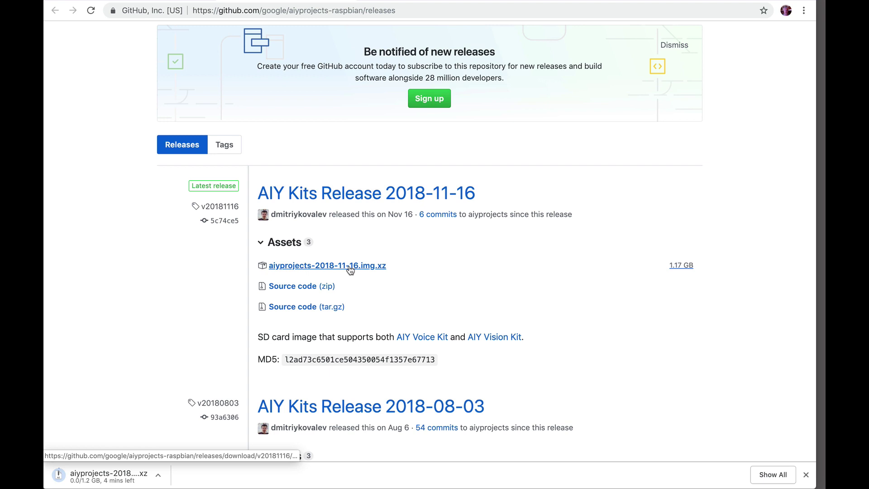
pyautogui.scroll(3, 350, 270)
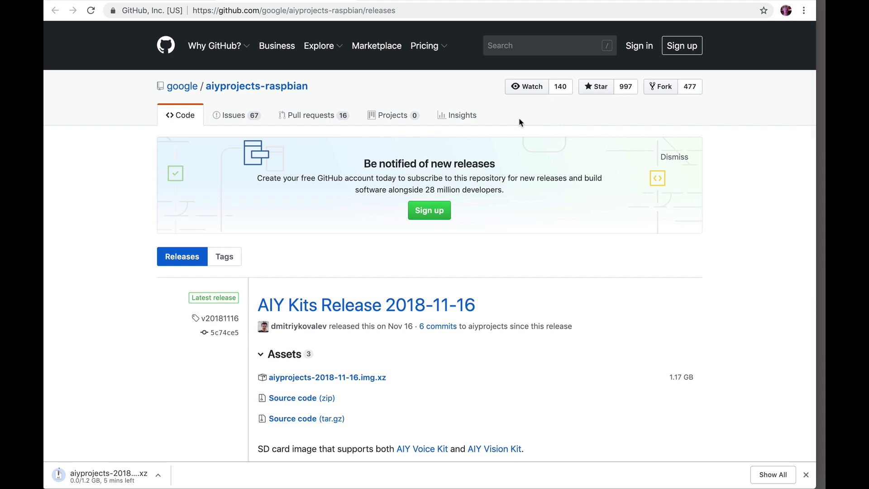
pyautogui.click(596, 88)
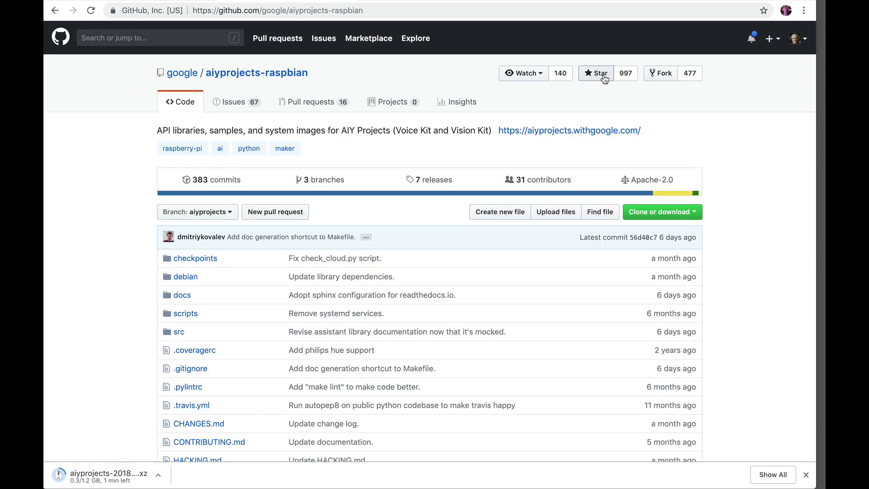
pyautogui.click(604, 79)
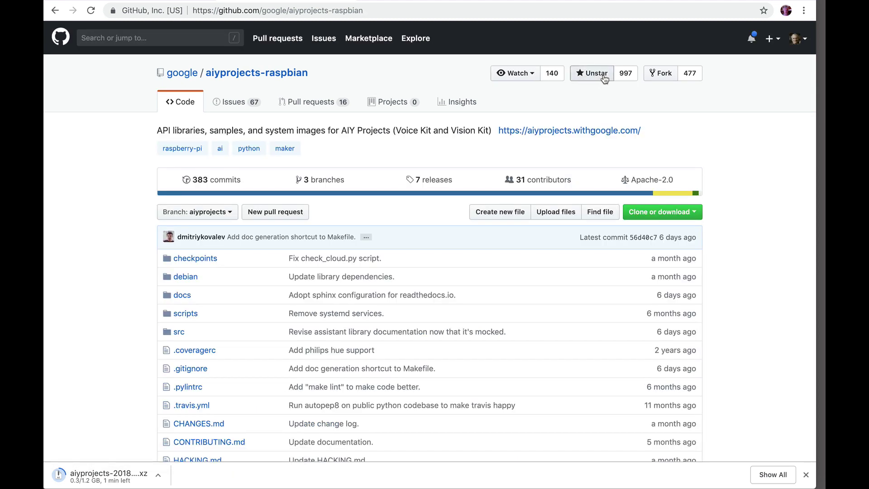
pyautogui.click(527, 79)
pyautogui.click(527, 77)
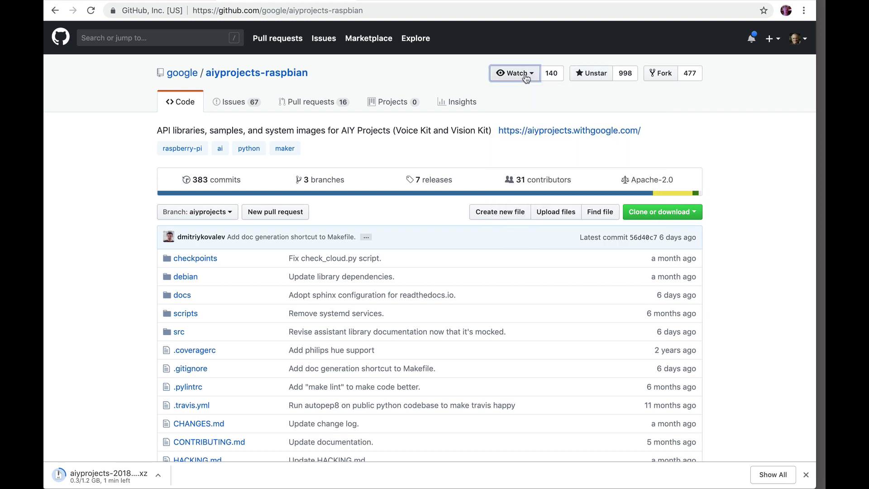
pyautogui.click(57, 11)
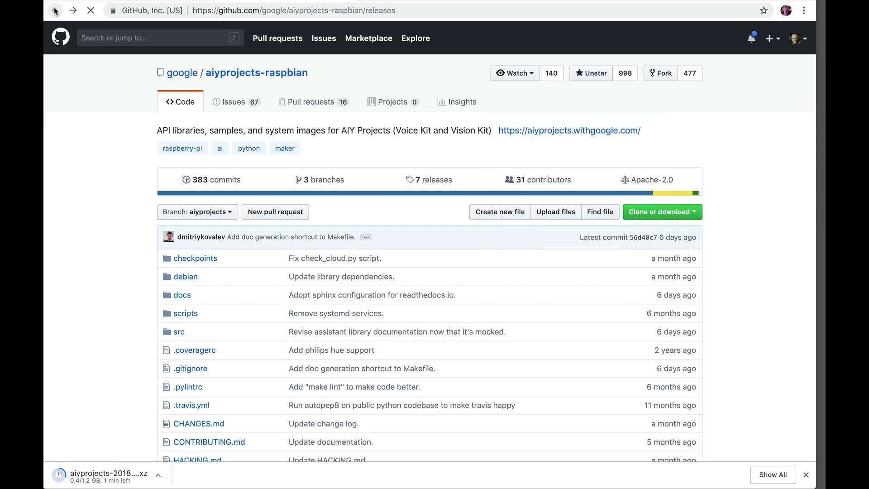
pyautogui.scroll(-5, 382, 334)
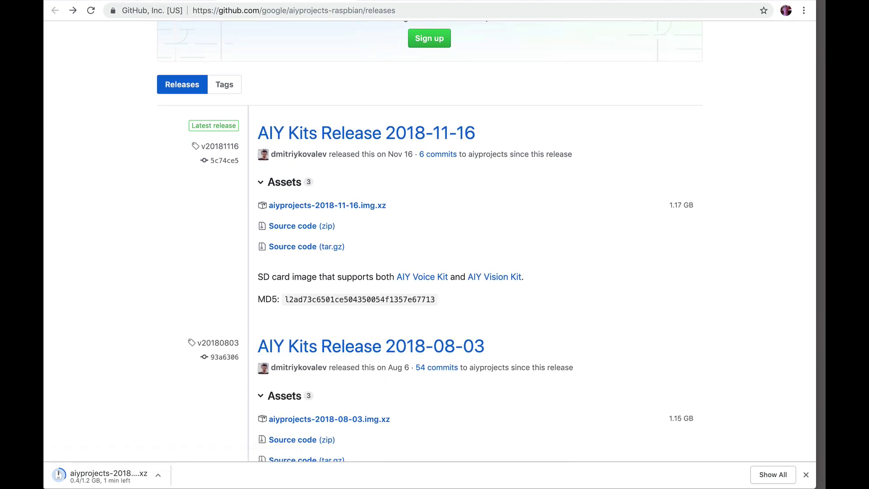
# Reread the MicroSD card step in the AIY Vision Kit guide, then follow the Etcher link.
pyautogui.hotkey('ctrl', 'Tab')
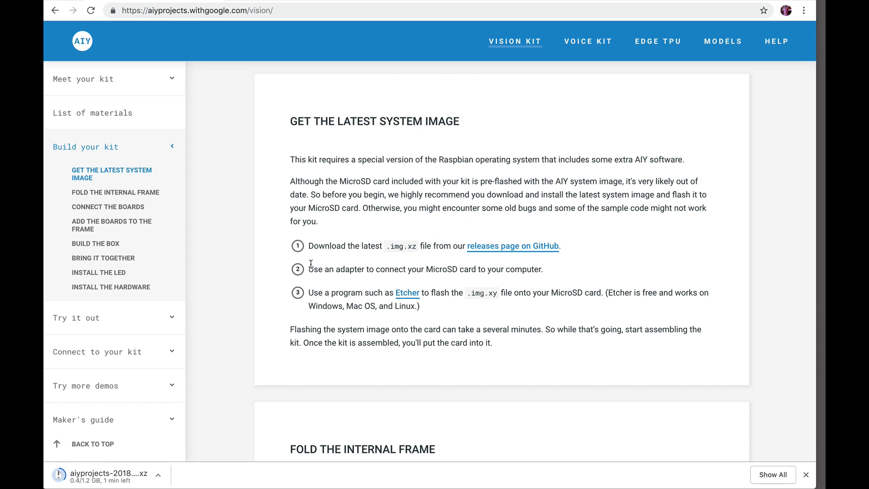
pyautogui.moveTo(309, 269); pyautogui.dragTo(463, 271)
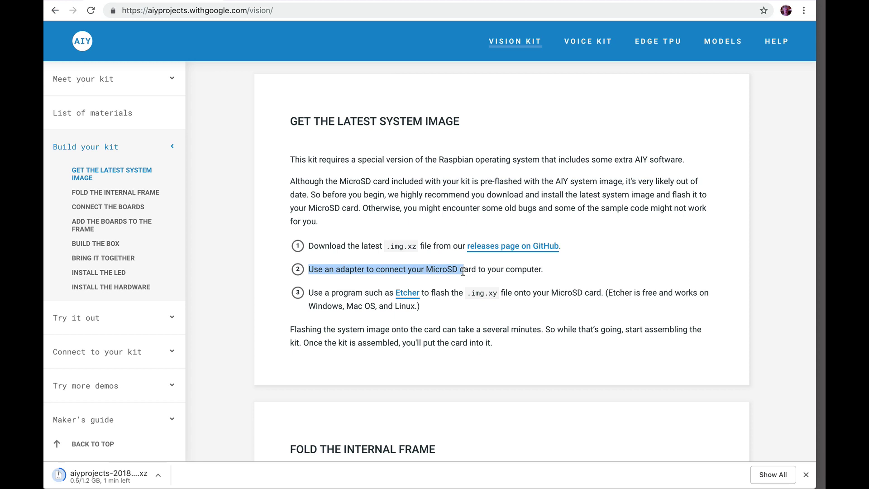
pyautogui.click(463, 287)
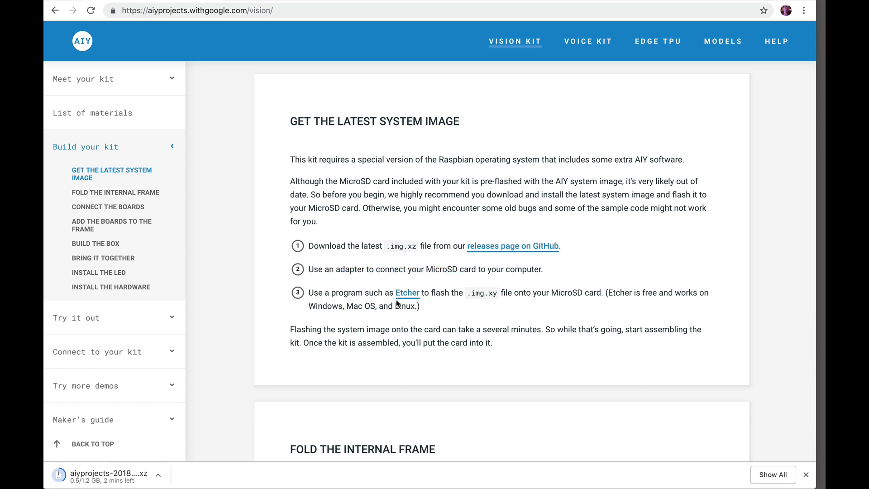
pyautogui.click(407, 293)
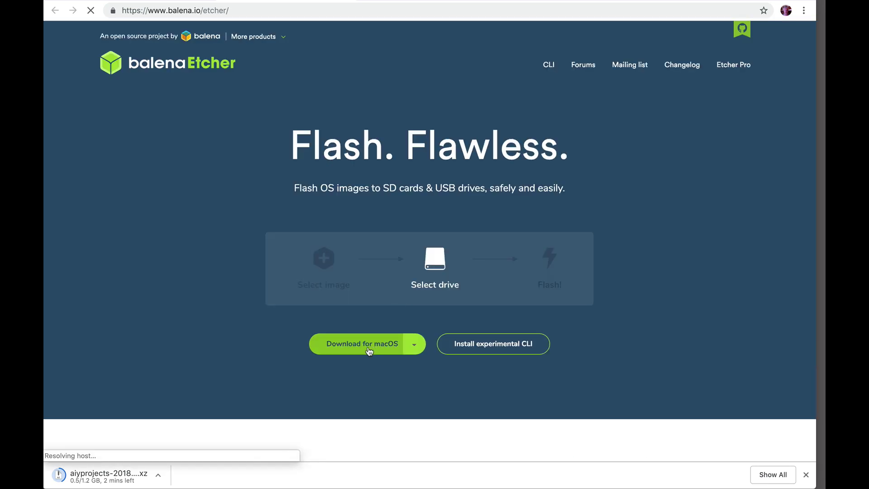
# Download the balenaEtcher 1.4.9 macOS .dmg and open it from the download shelf.
pyautogui.click(369, 350)
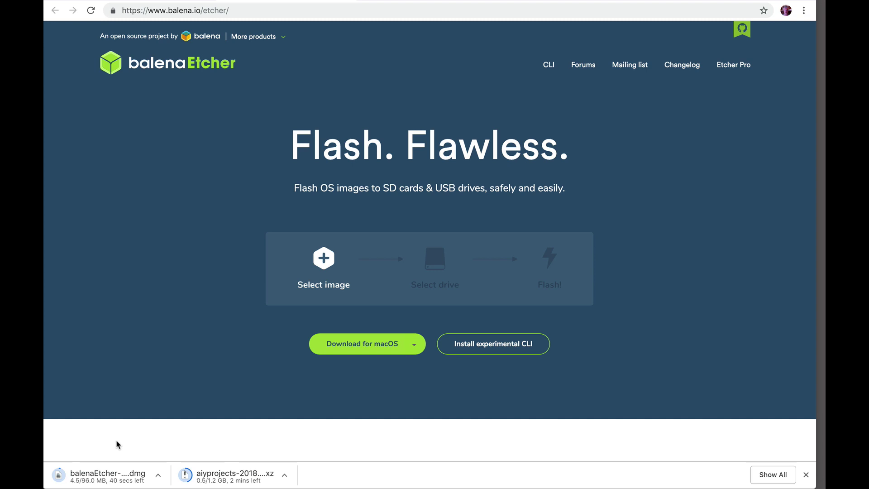
pyautogui.click(106, 479)
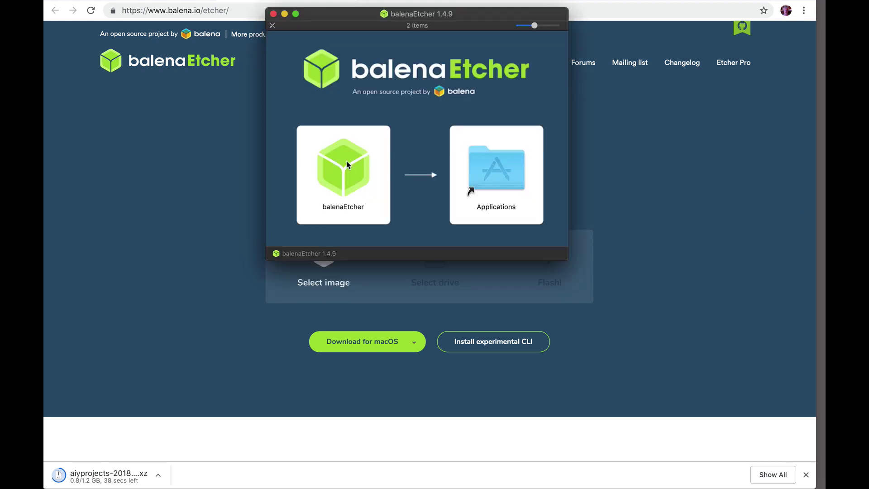
# Copy balenaEtcher into Applications, close the installer window, and approve opening the downloaded app.
pyautogui.moveTo(353, 166); pyautogui.dragTo(497, 165)
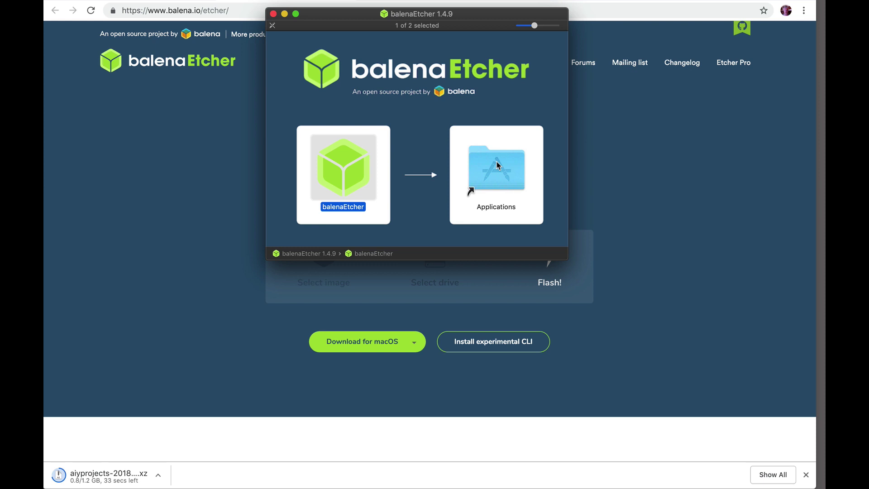
pyautogui.click(273, 14)
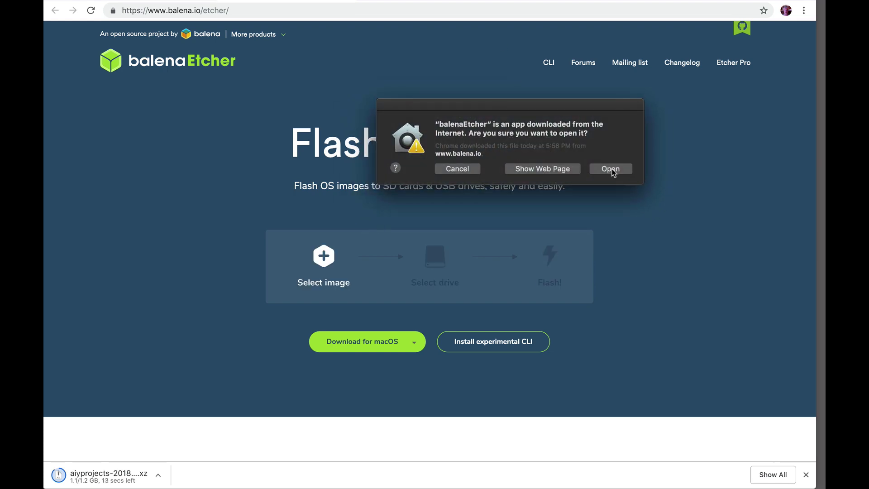
pyautogui.click(611, 168)
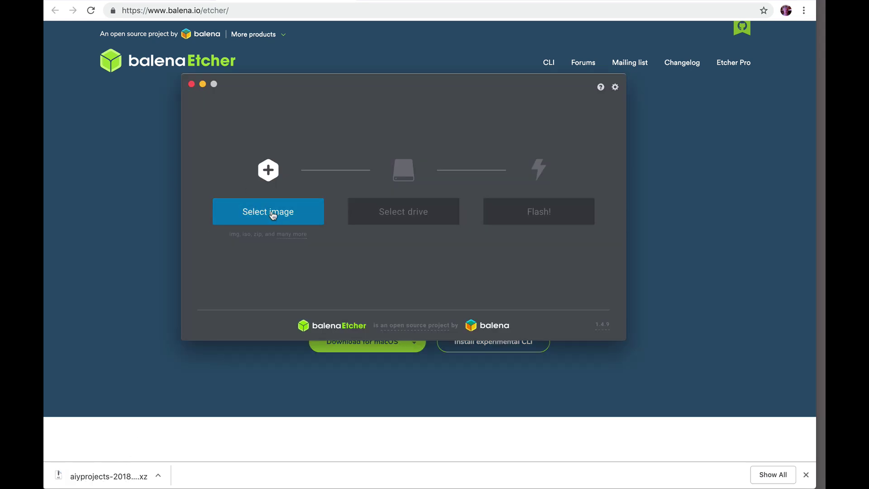
# Load aiyprojects-2018-11-16.img.xz from Downloads and pick the 7.9 GB Generic STORAGE DEVICE.
pyautogui.click(272, 215)
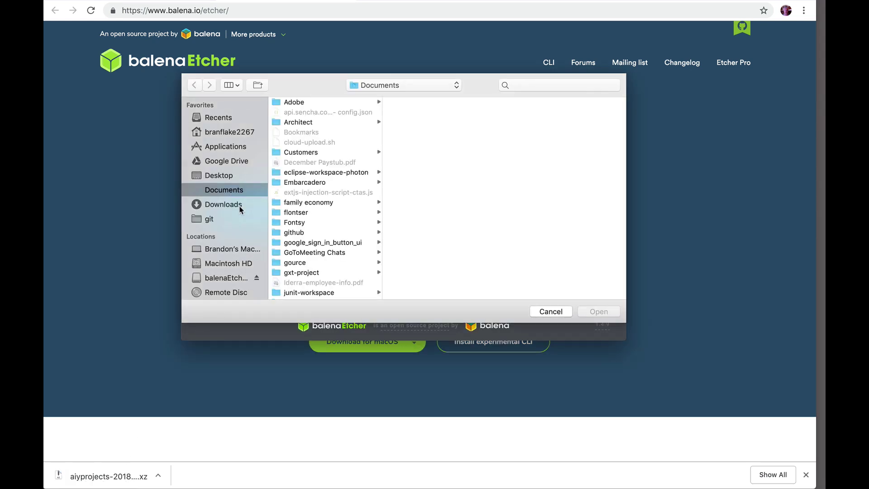
pyautogui.click(240, 207)
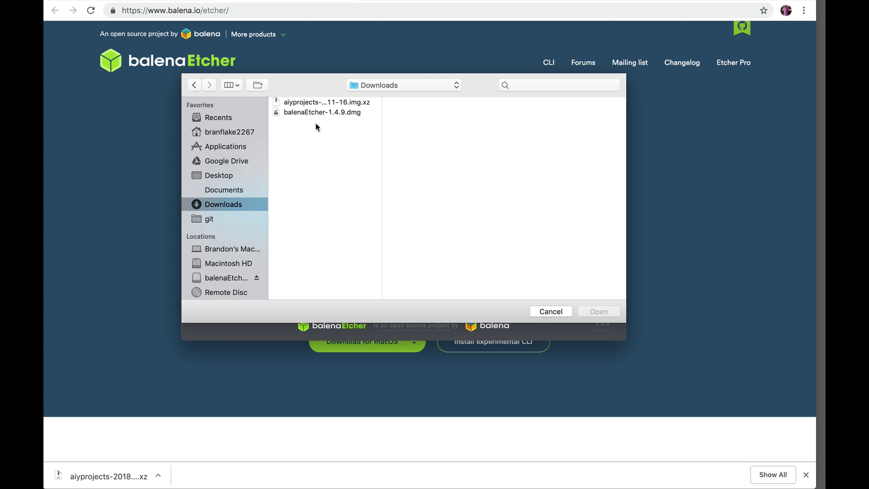
pyautogui.click(322, 103)
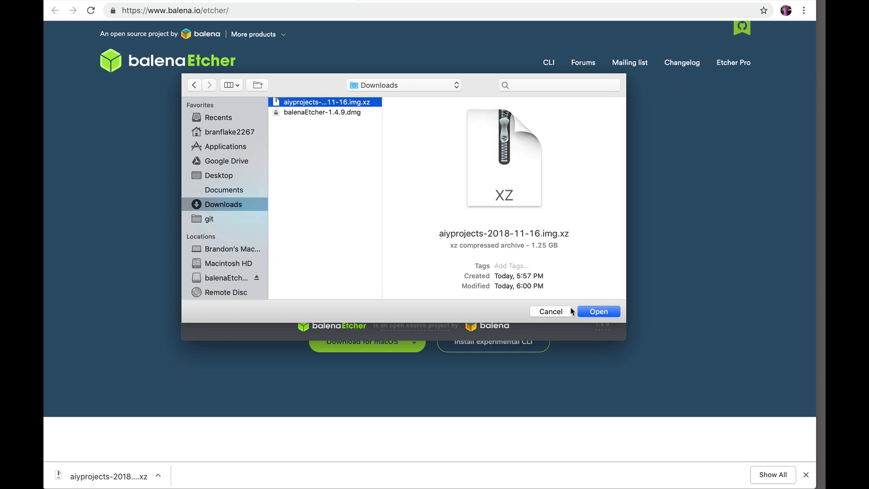
pyautogui.click(596, 312)
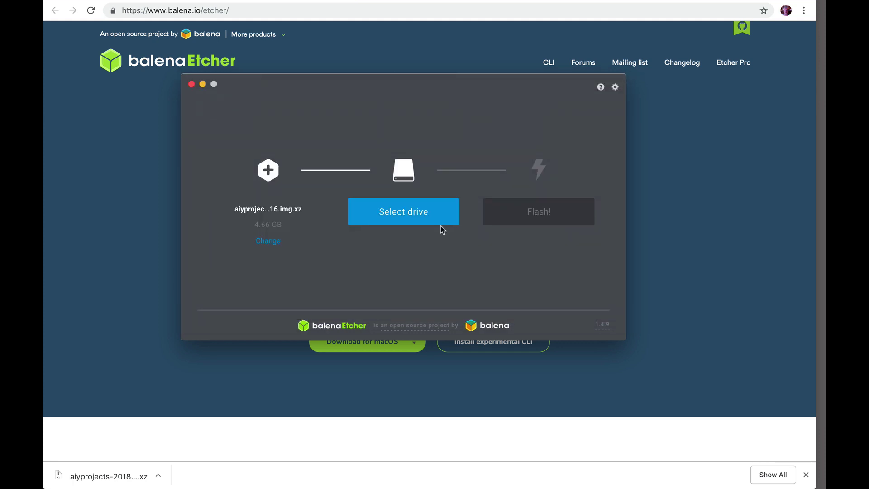
pyautogui.click(434, 219)
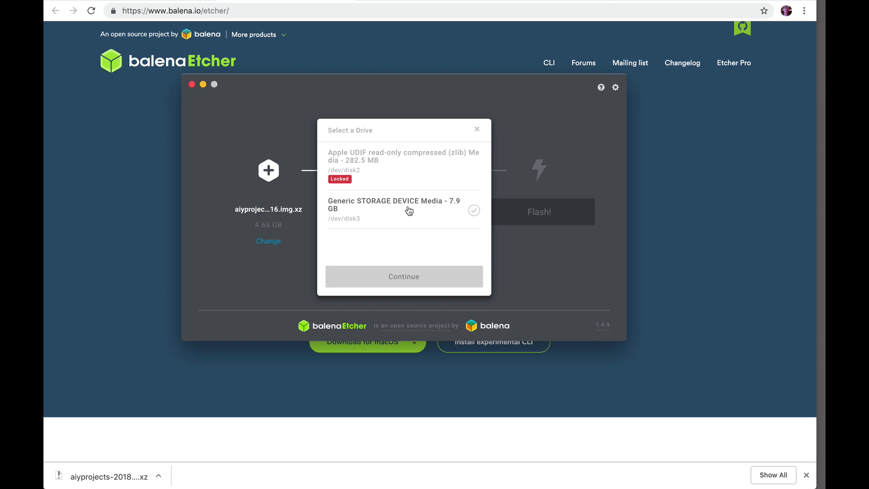
pyautogui.click(409, 211)
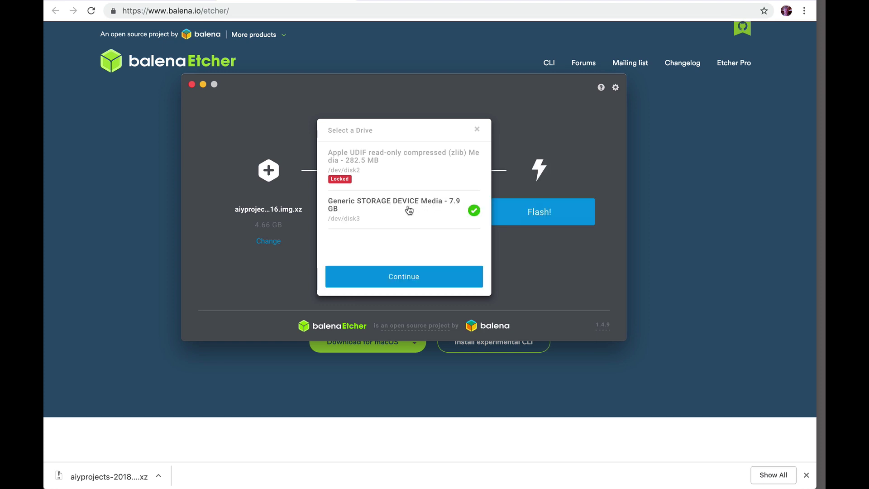
# Confirm the drive, dismiss the Google Drive prompt, and start flashing with admin approval.
pyautogui.click(414, 281)
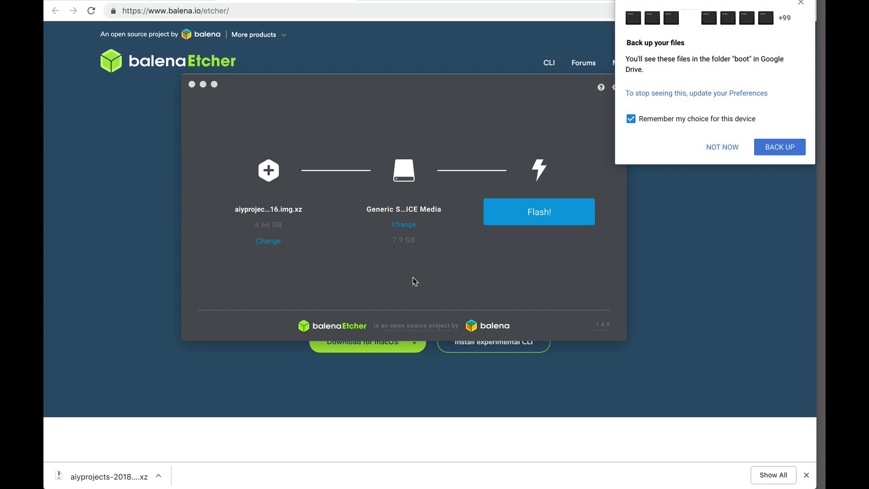
pyautogui.click(719, 146)
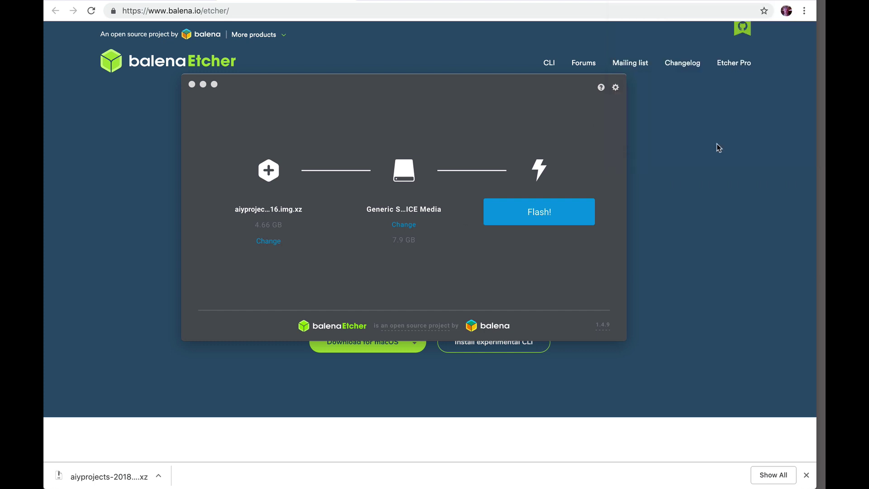
pyautogui.click(547, 214)
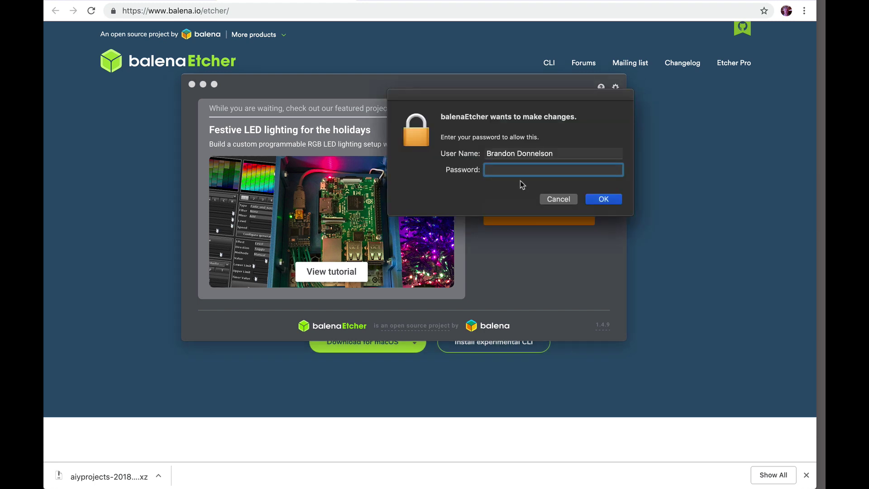
pyautogui.write('•••••••••')
pyautogui.click(604, 199)
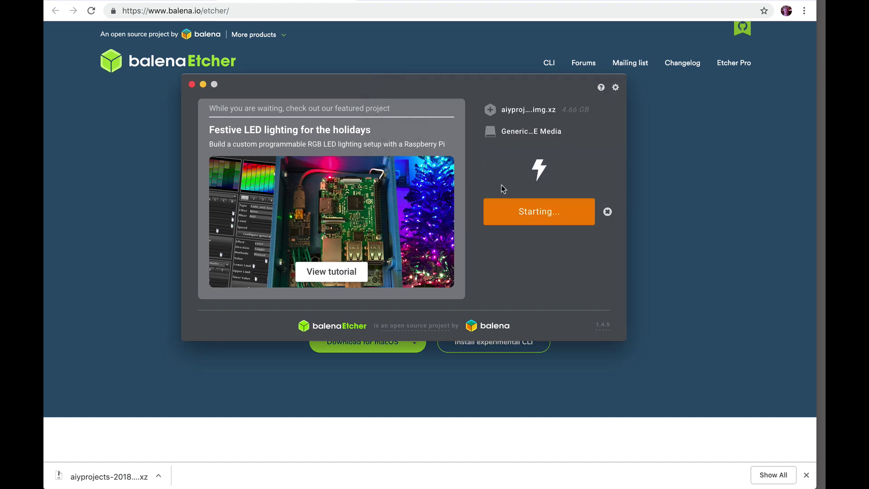